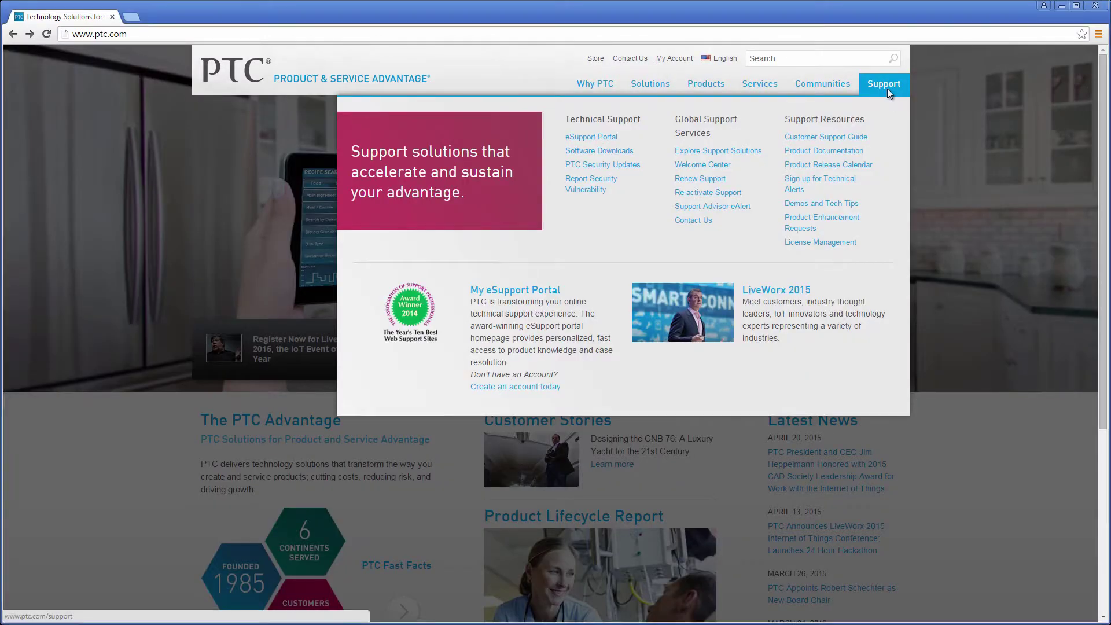
- Add the My Connected PTC Products portlet to the eSupport company page
click(884, 84)
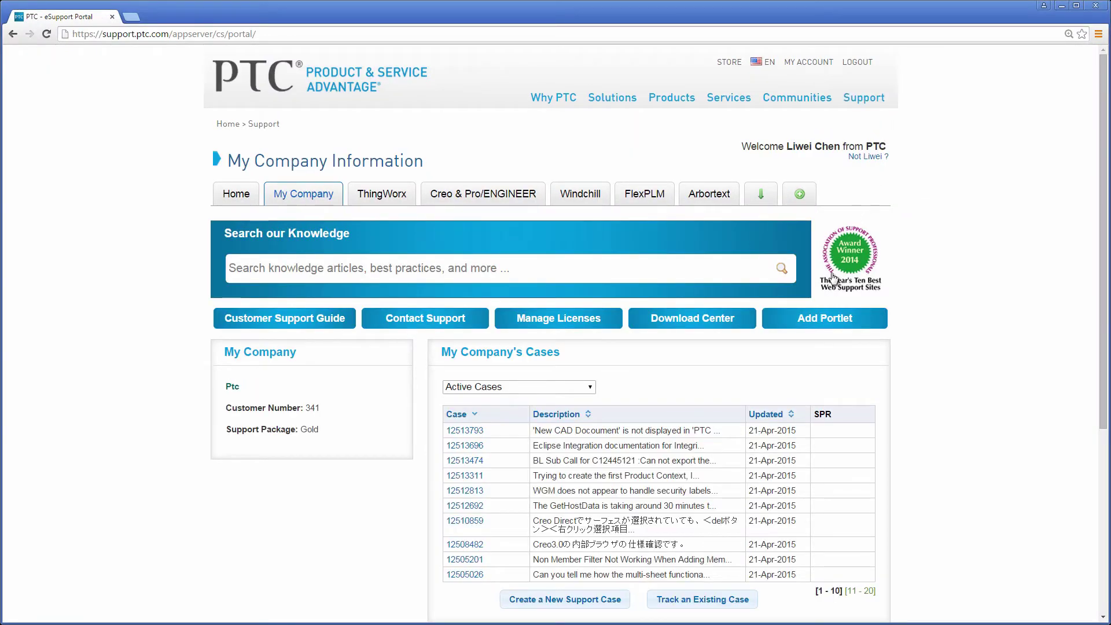
click(809, 322)
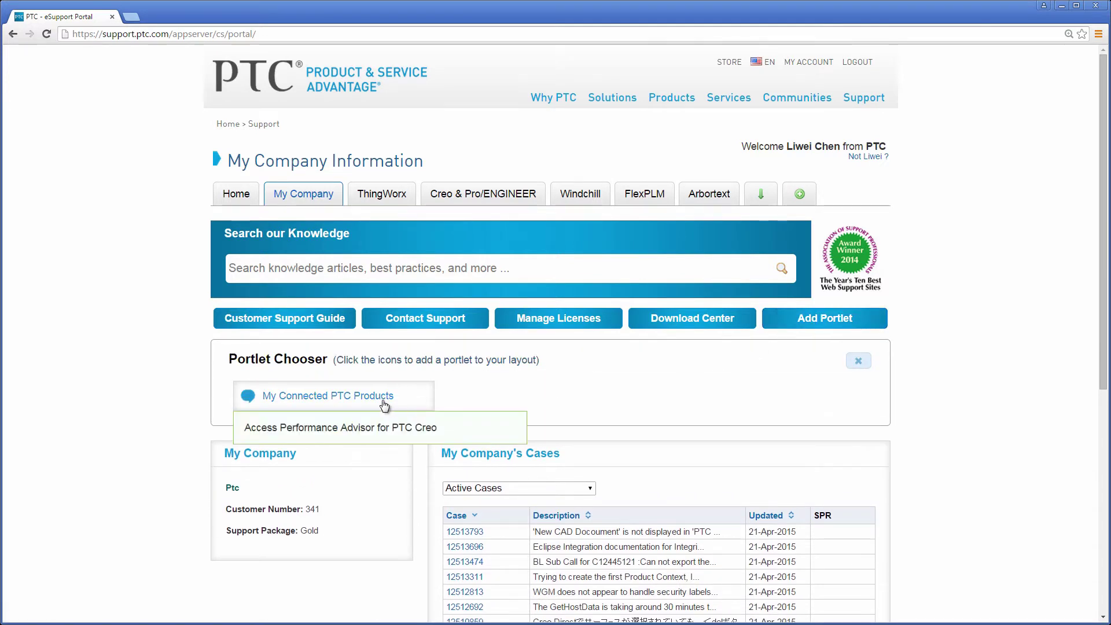
click(382, 400)
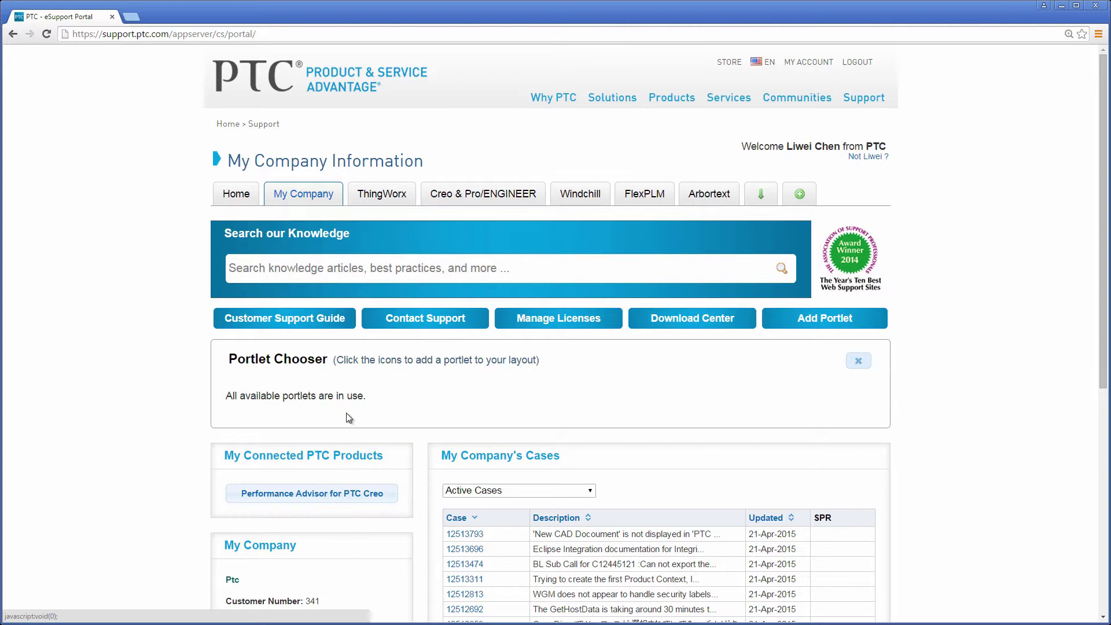
- Open the Performance Advisor dashboard with sample data and browse the Adoption (2) gadgets
click(312, 493)
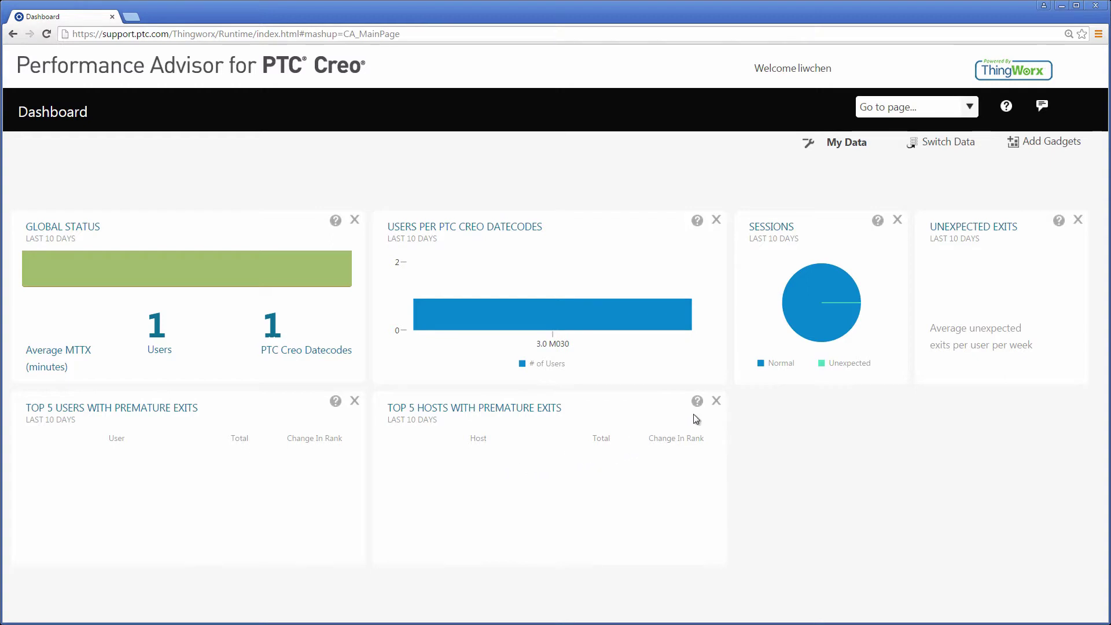
click(949, 142)
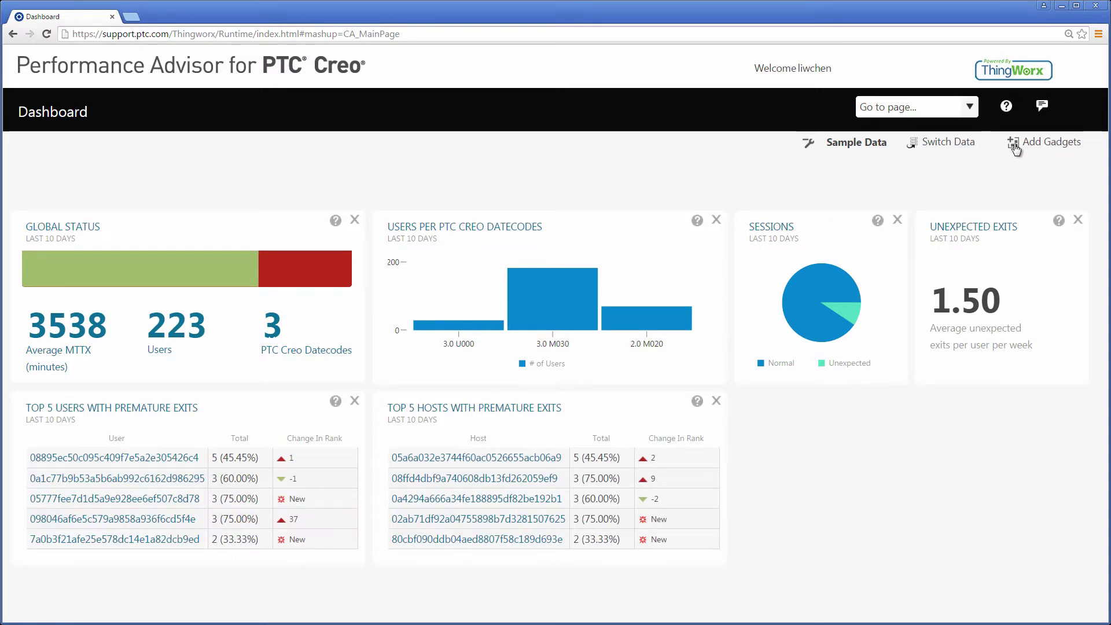
click(1036, 145)
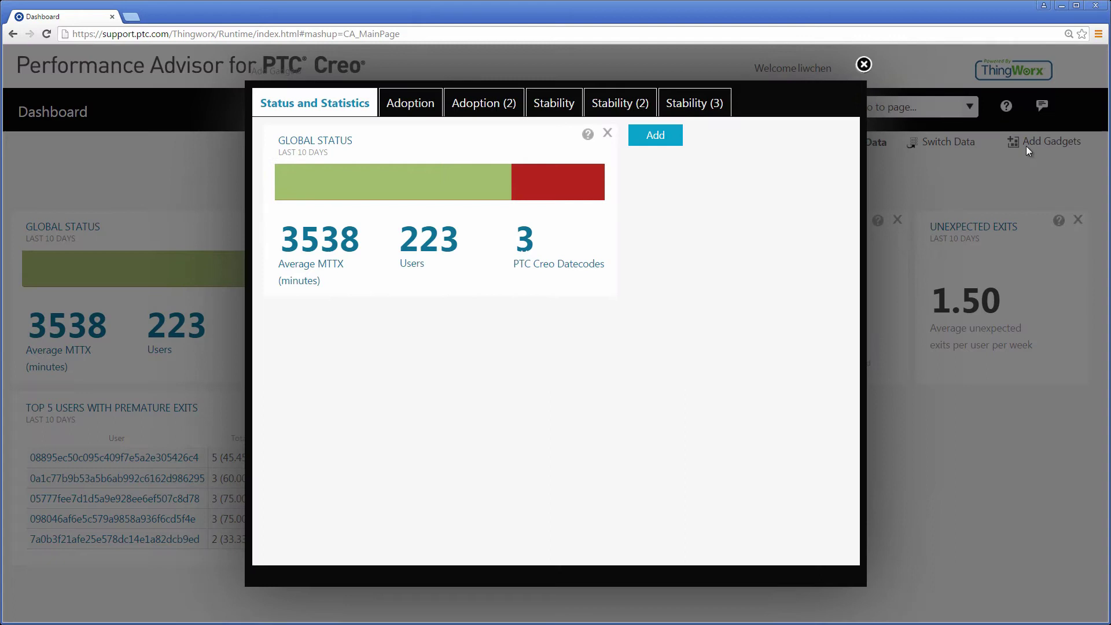
click(410, 102)
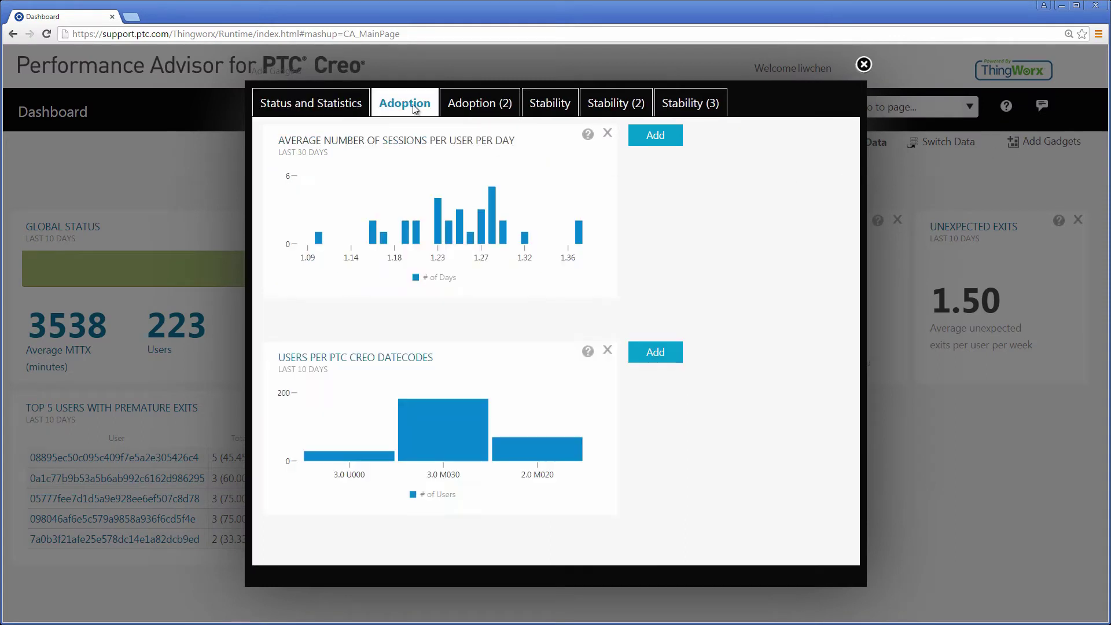
click(480, 103)
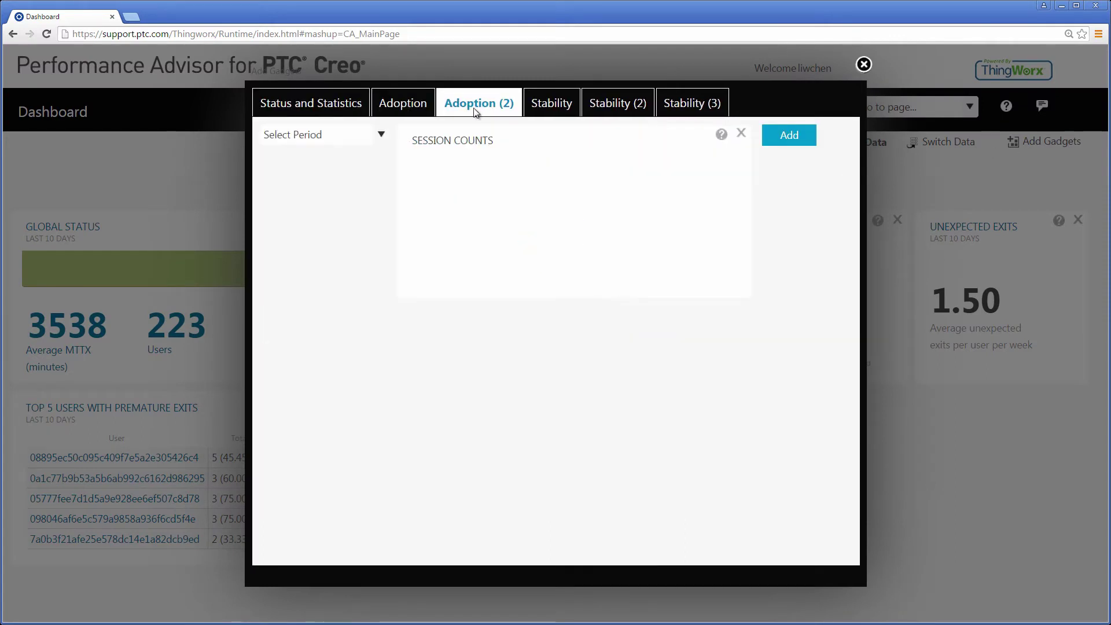
- Set the Session Counts gadget period to Last 20 Days and add it to the dashboard
click(381, 135)
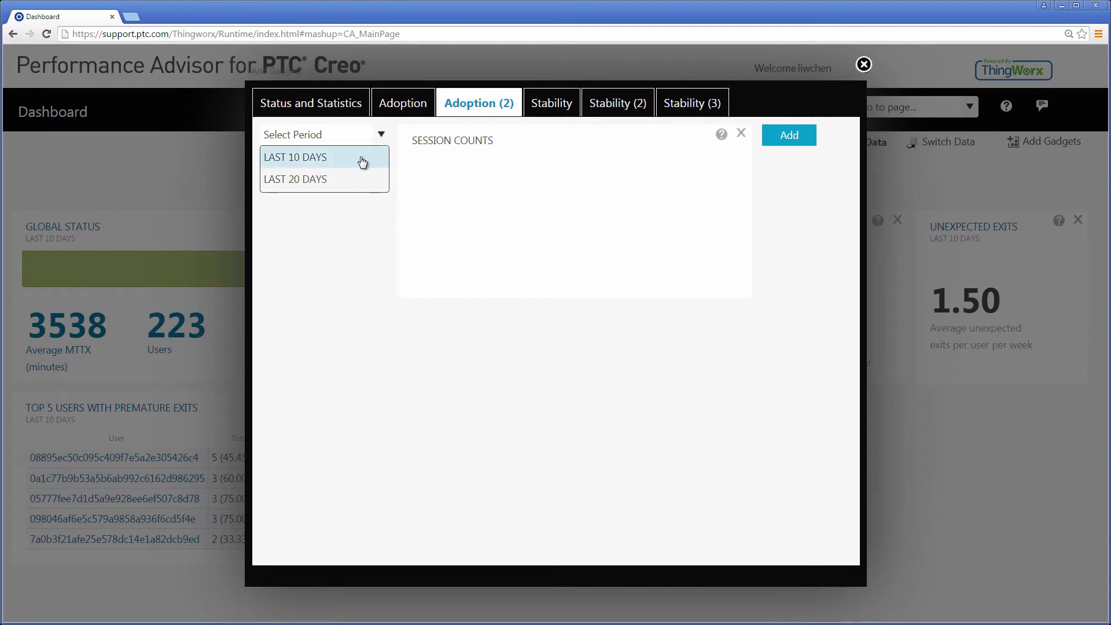
click(360, 162)
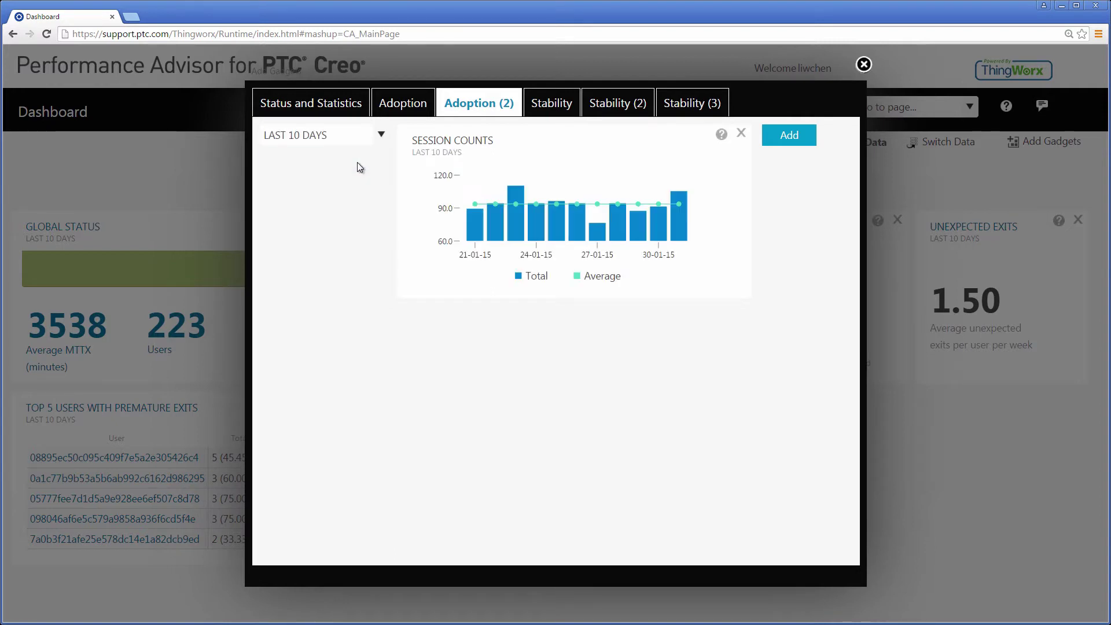
click(381, 136)
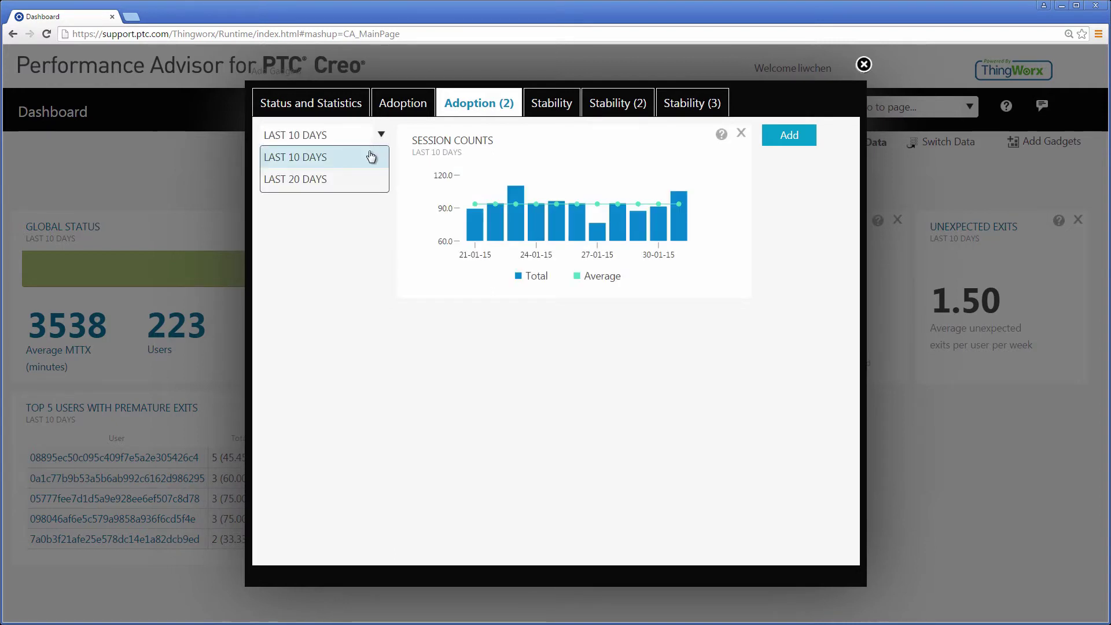
click(345, 182)
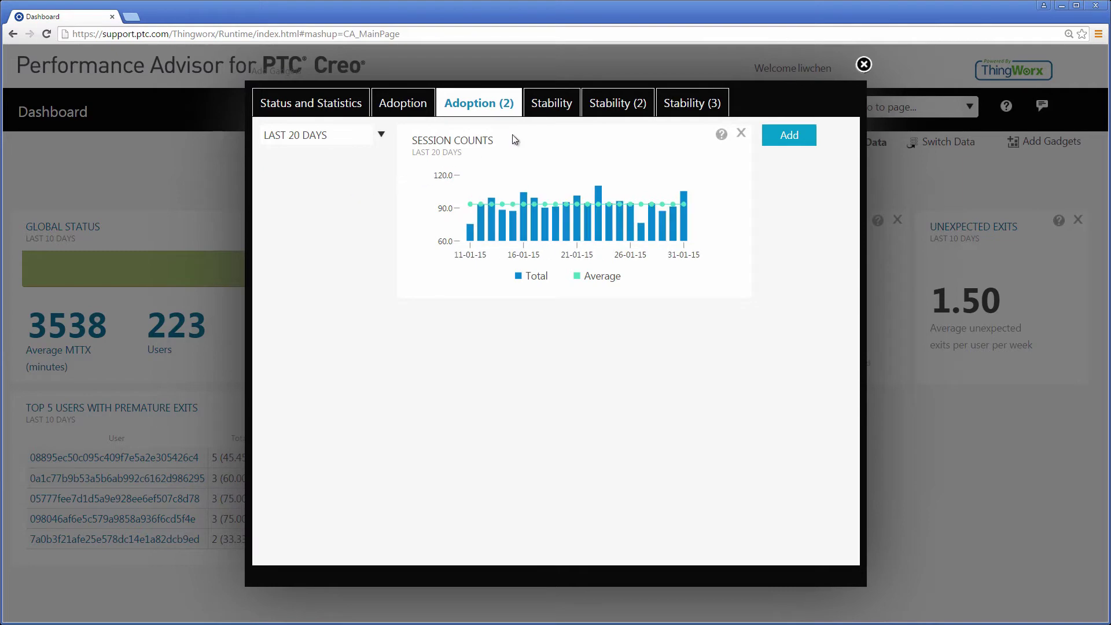
click(791, 137)
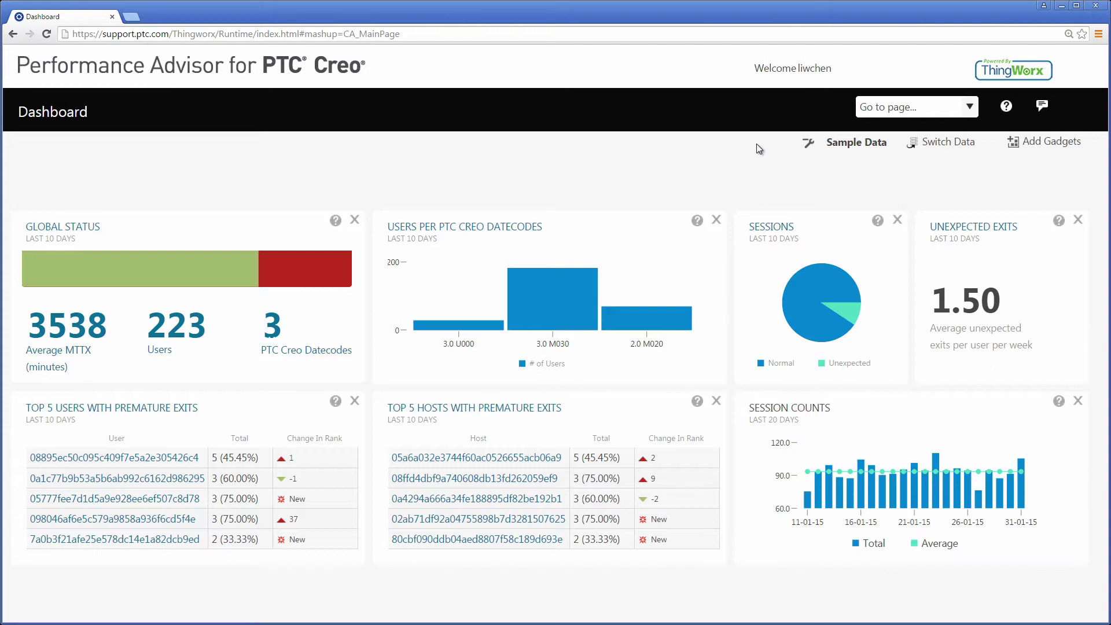
- Open the Exit Distribution page from the GLOBAL STATUS gadget title
click(70, 226)
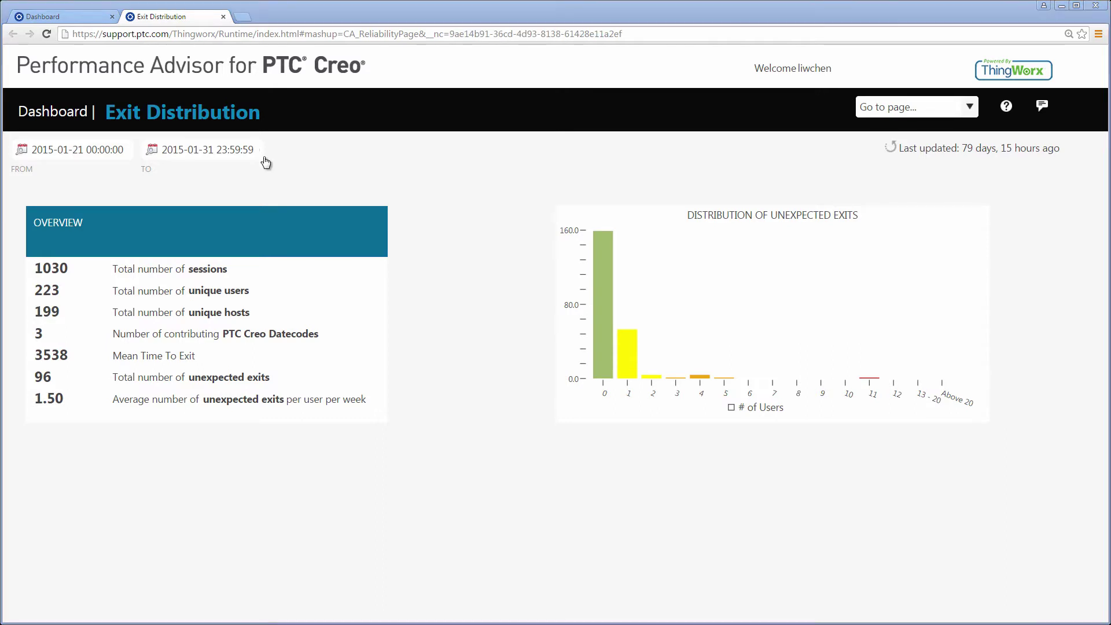
- Set the Exit Distribution end date to today in March 2015
click(231, 155)
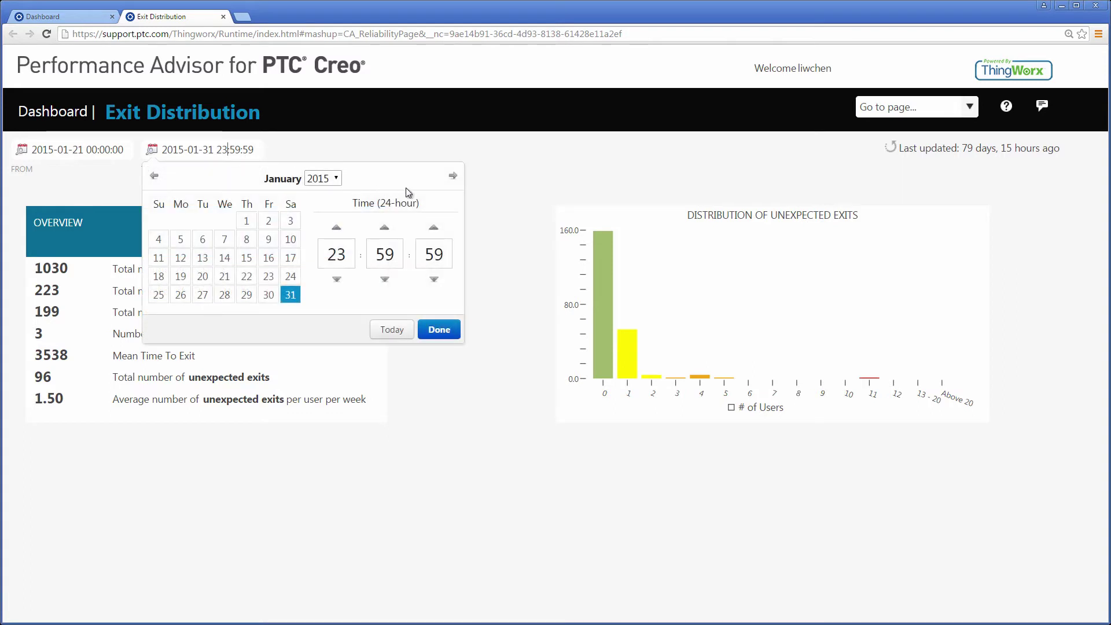
click(454, 178)
click(453, 178)
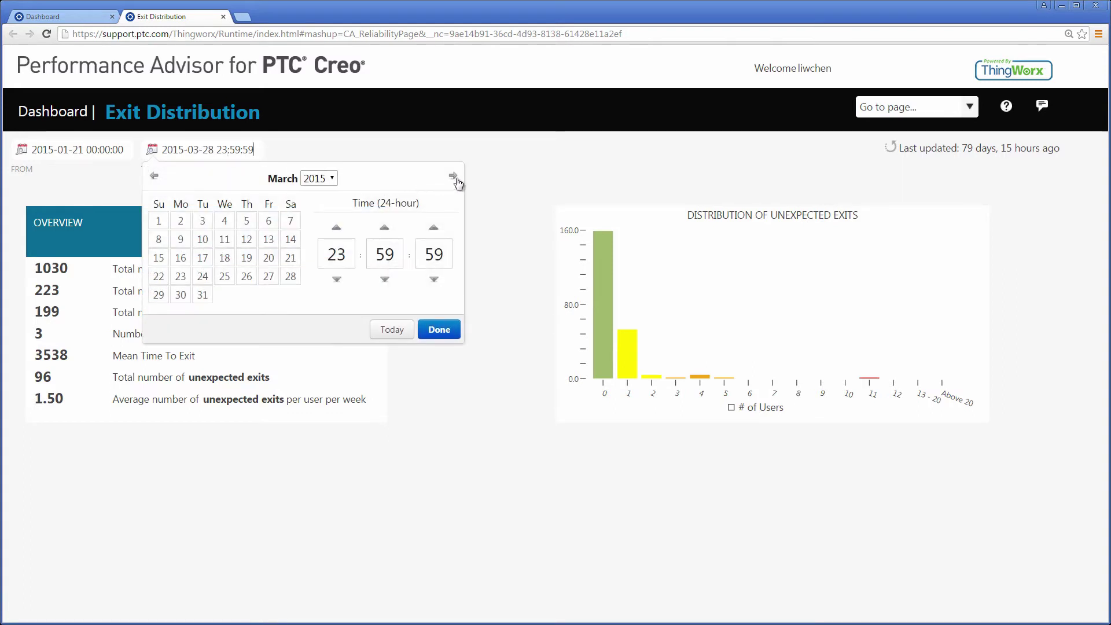
click(392, 328)
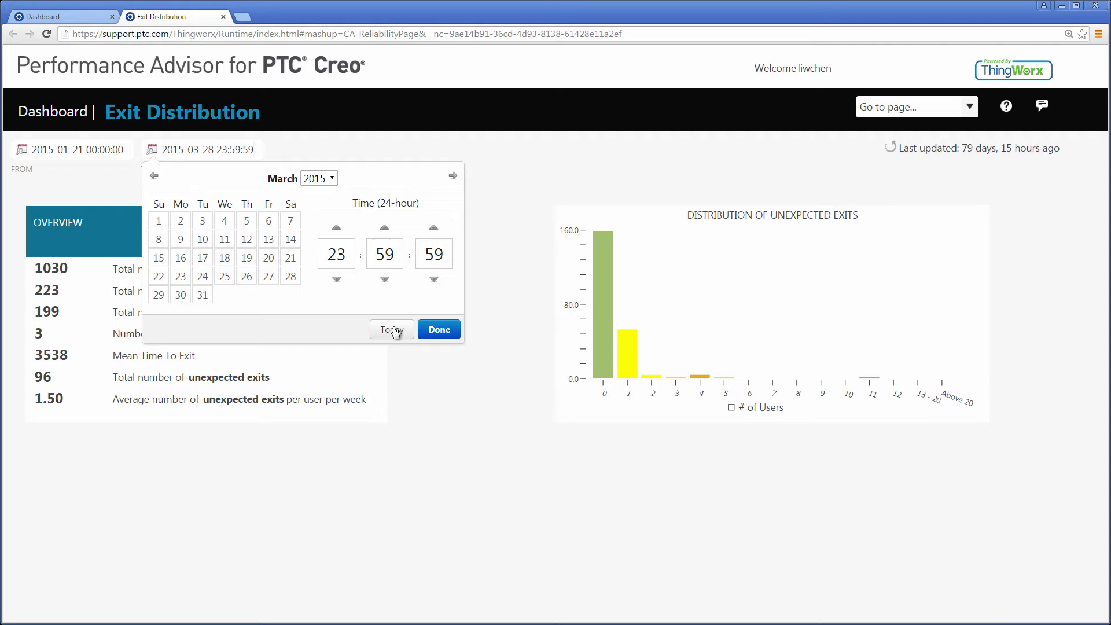
click(438, 330)
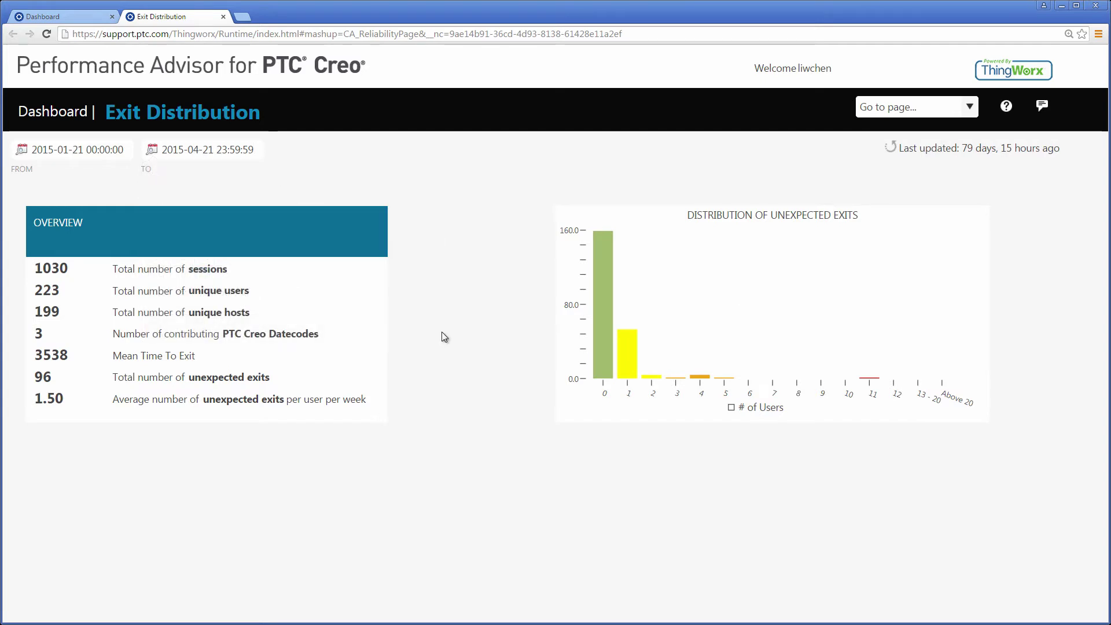
- Set the start date to January 1, apply the range, and close Exit Distribution
click(75, 152)
click(116, 220)
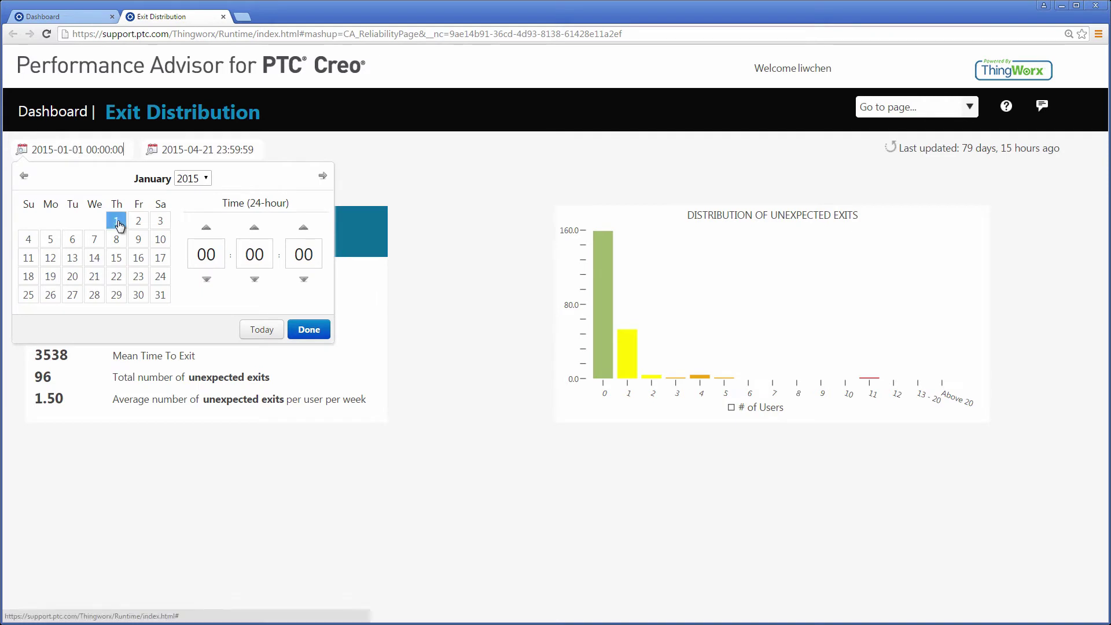
click(309, 329)
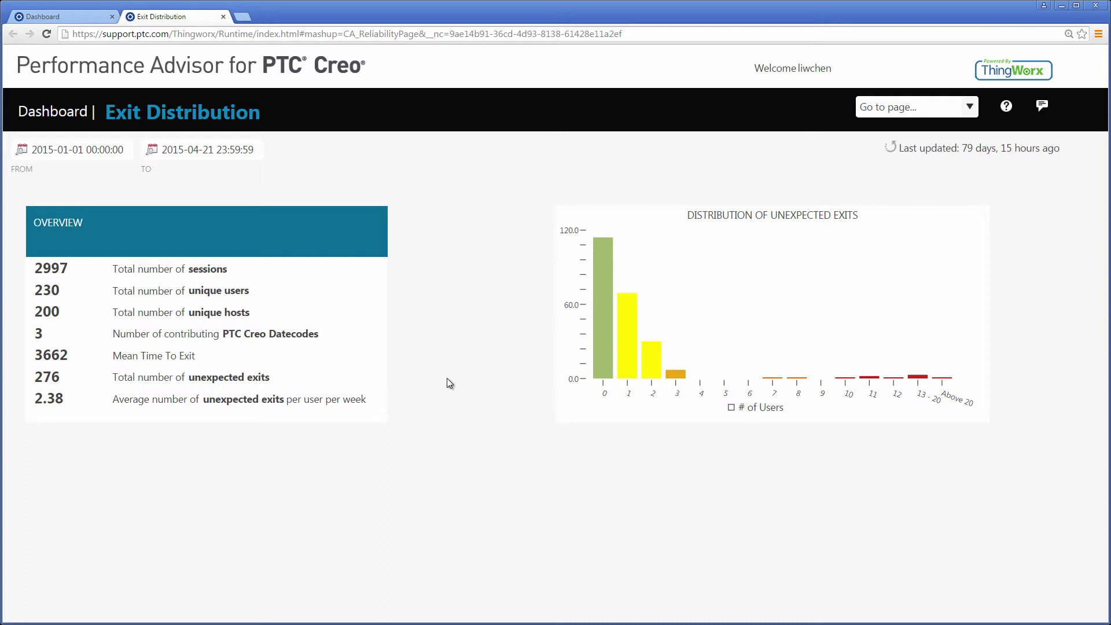
key(ctrl+w)
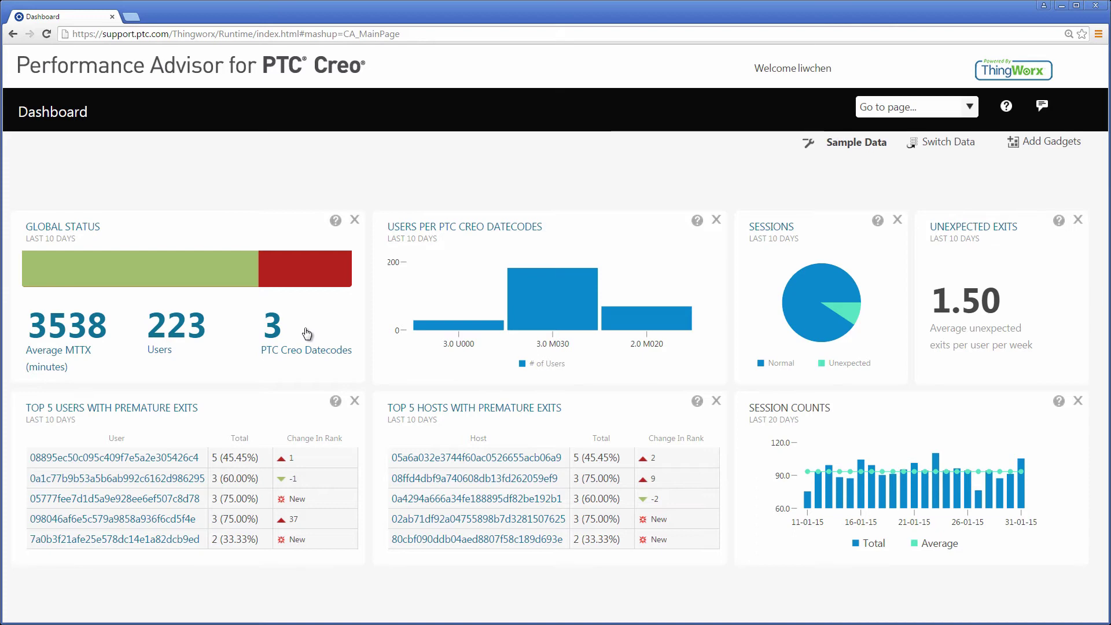
click(336, 220)
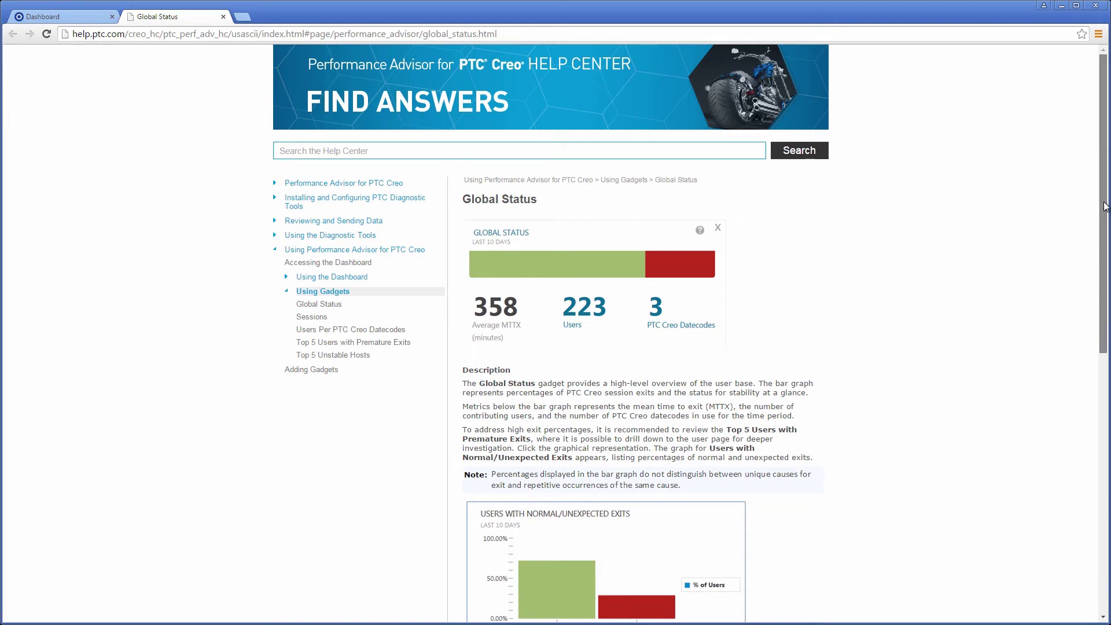
drag(1103, 213, 1105, 435)
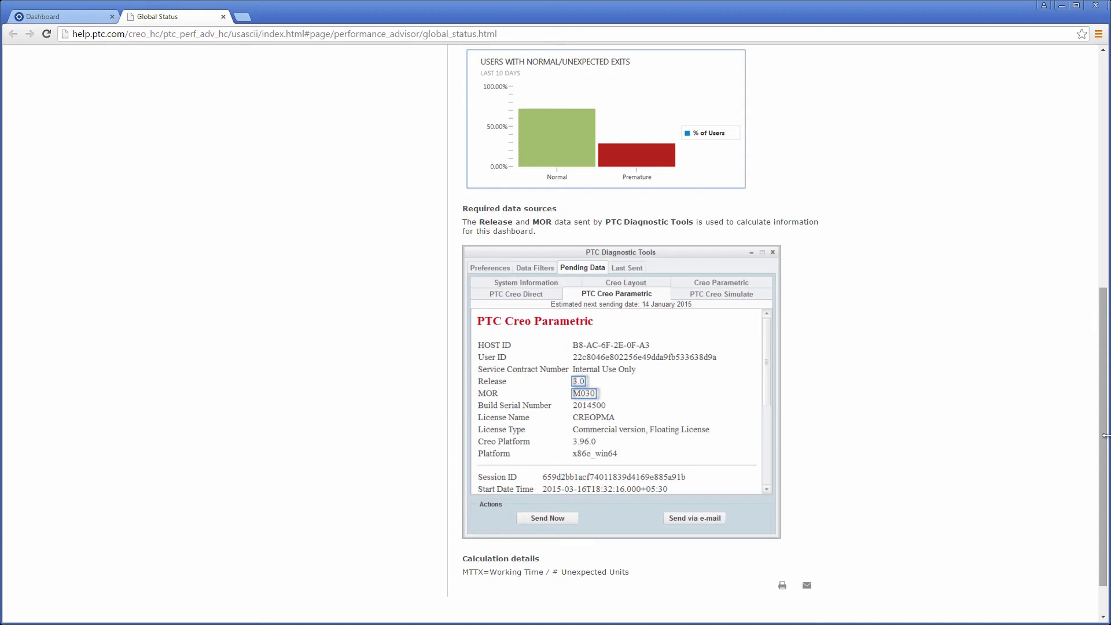
key(ctrl+w)
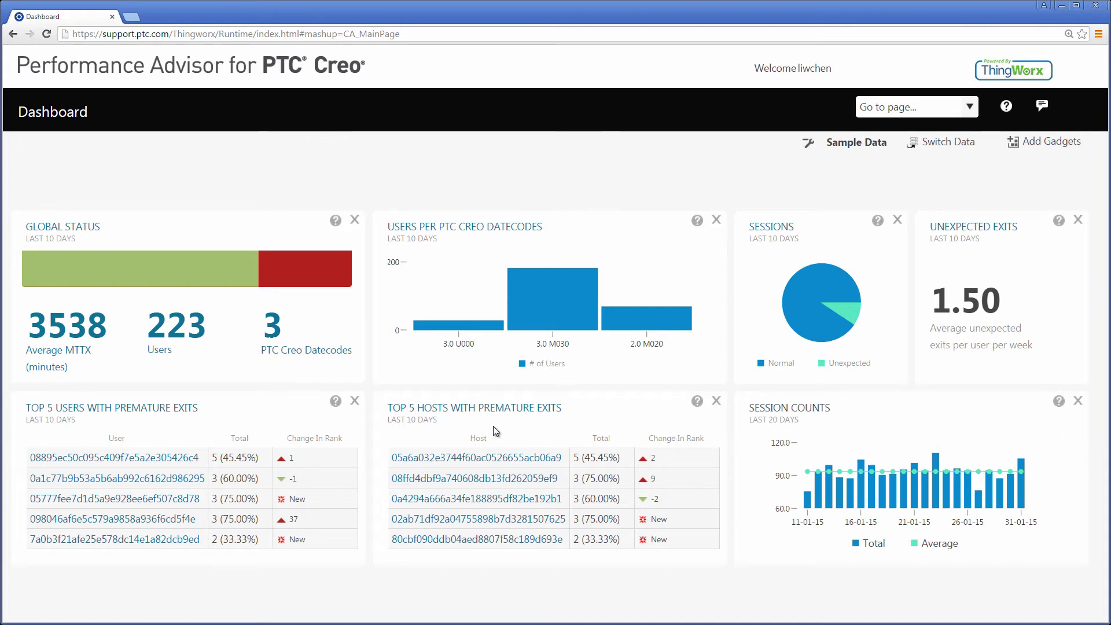
- Open the full Users with Premature Exits list and sort it by MTTX, then reverse it
click(151, 408)
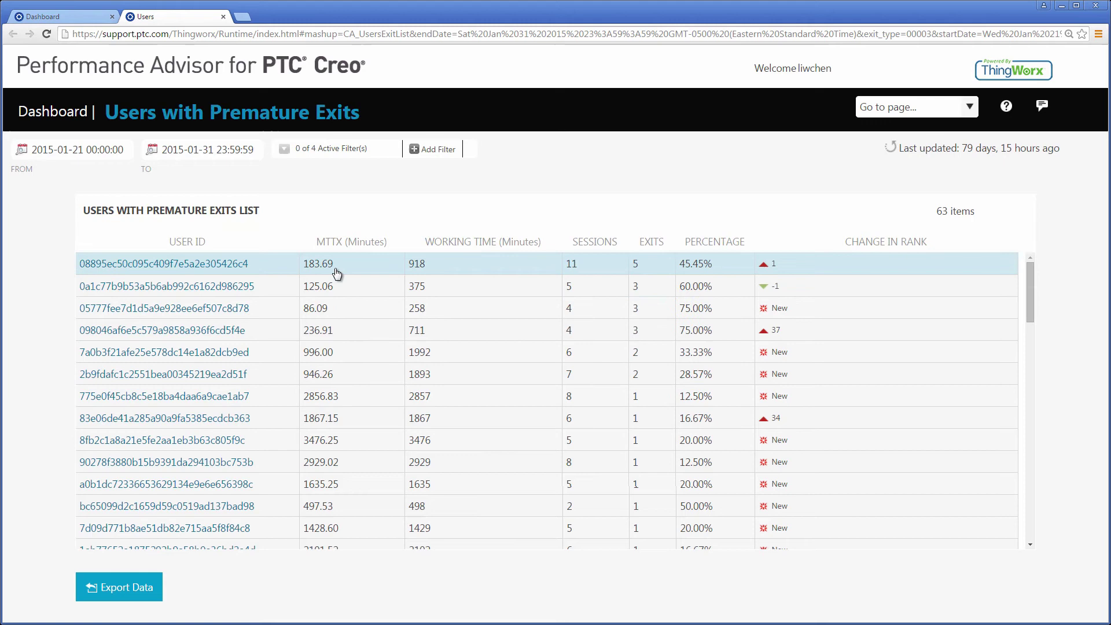
click(354, 242)
click(353, 241)
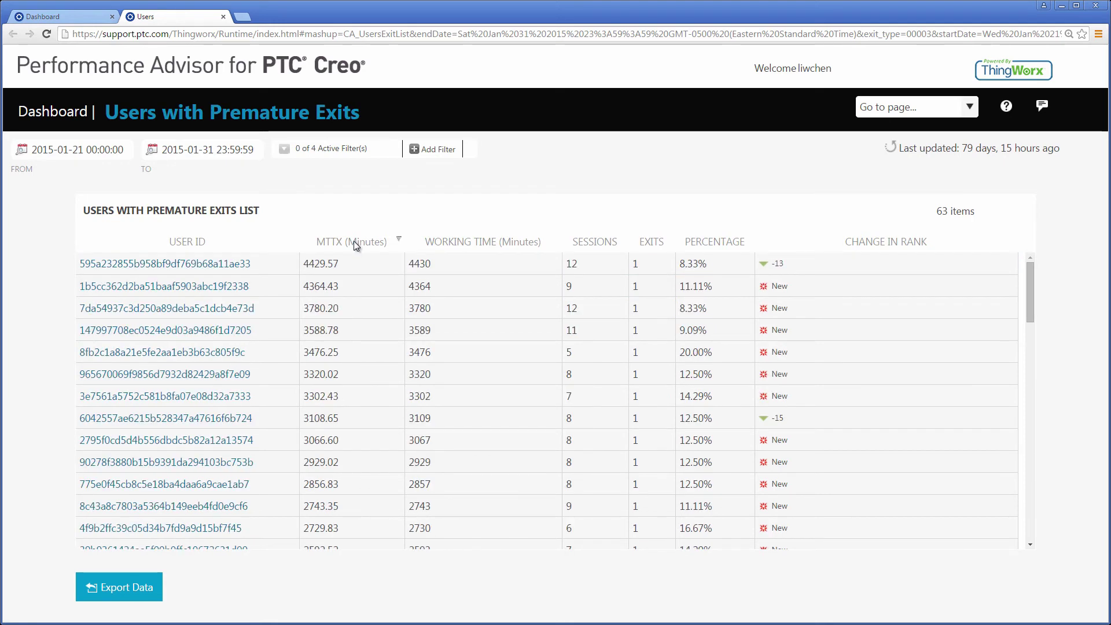
- Sort by longest working time, then by most sessions first
click(444, 241)
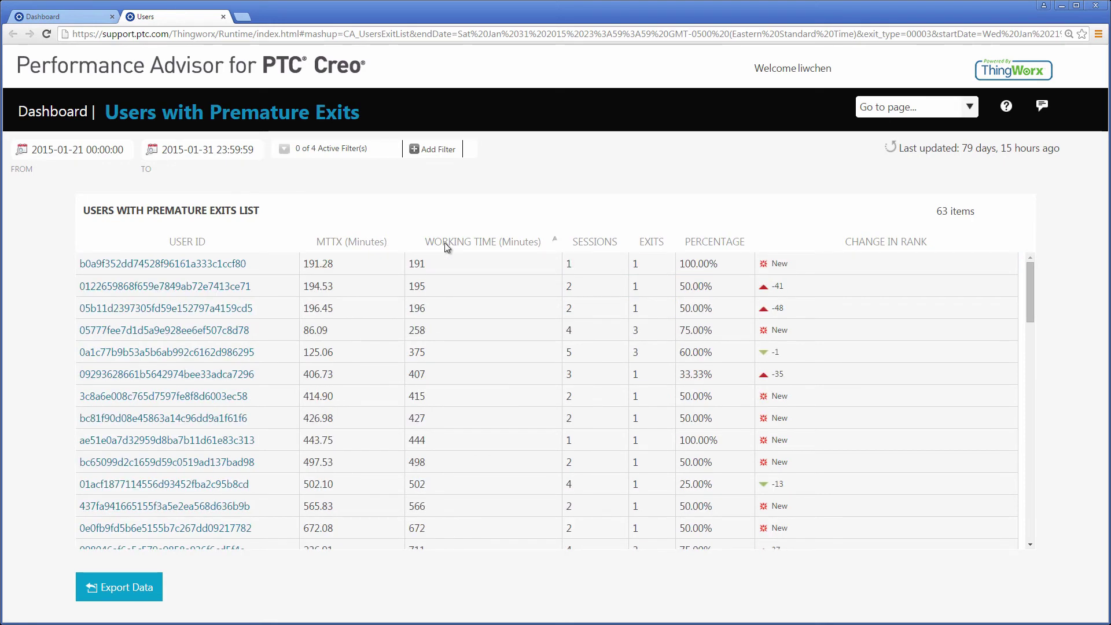
click(444, 242)
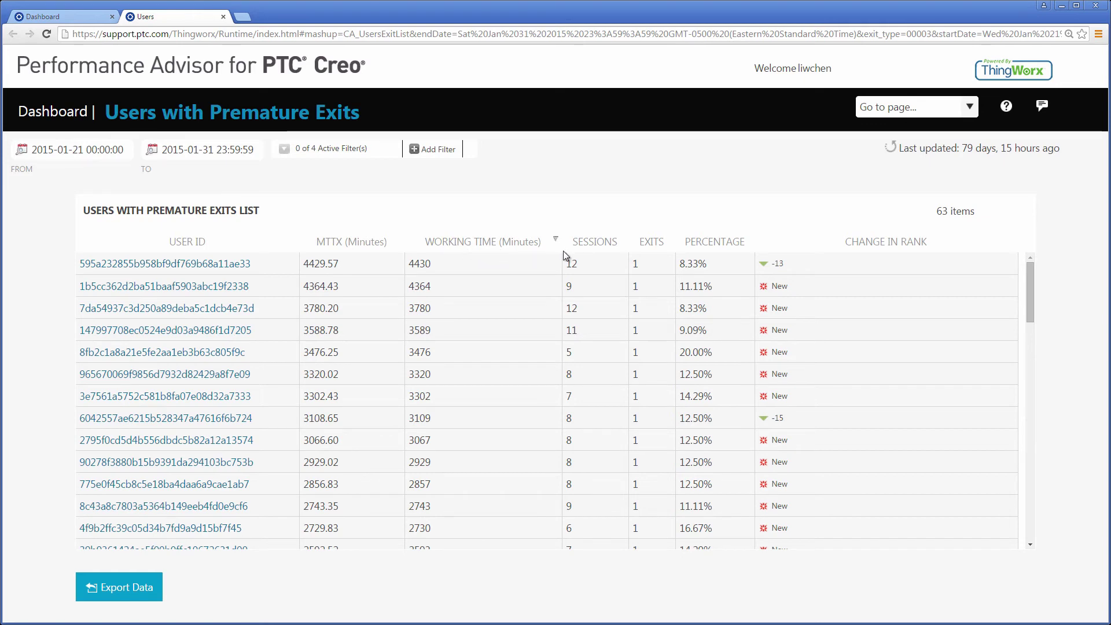
click(596, 245)
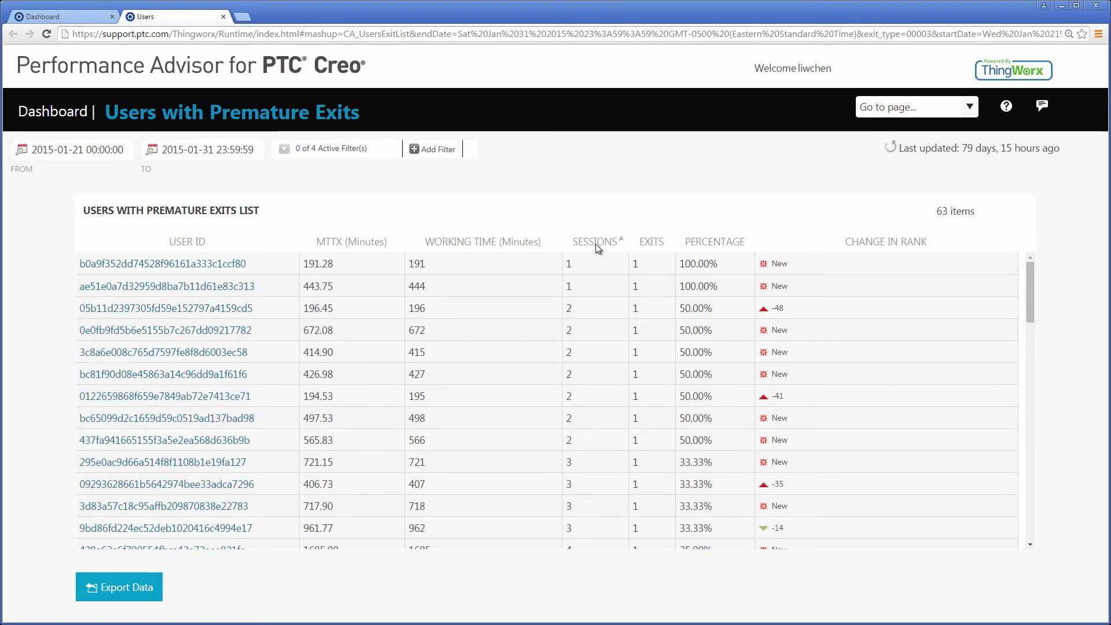
click(595, 244)
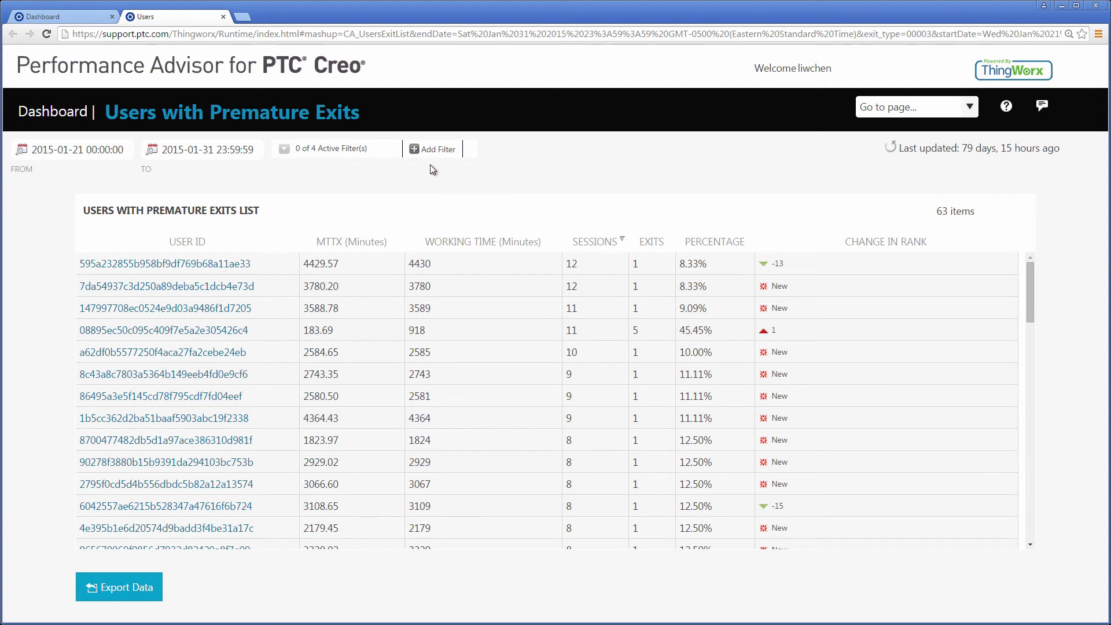
- Add a User ID filter with the pasted ID in Starts With and save it
click(416, 152)
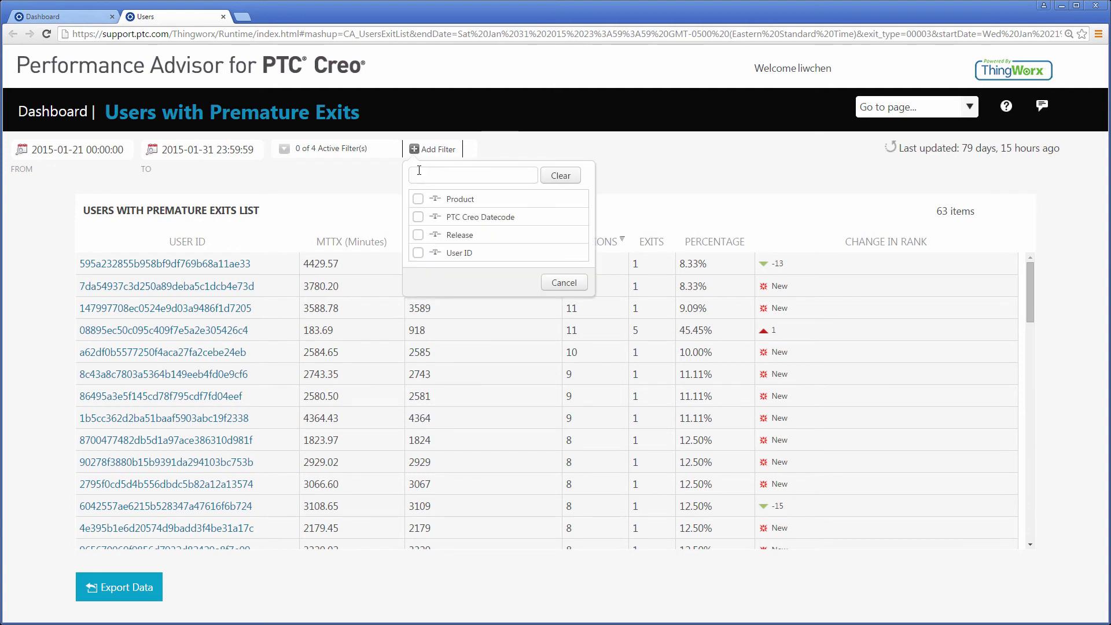
click(423, 253)
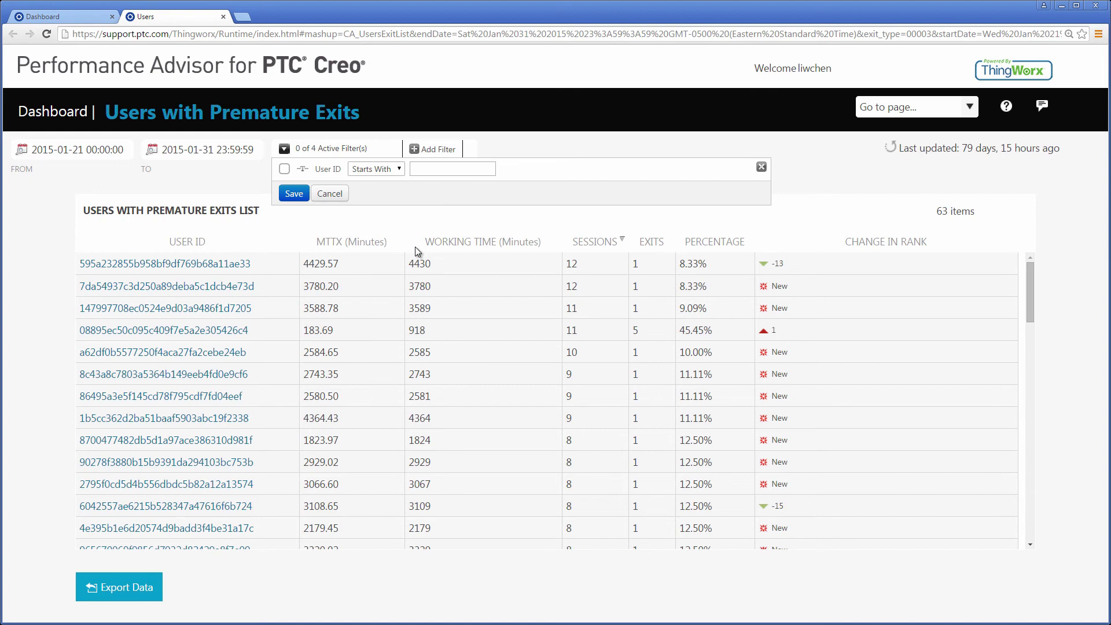
click(450, 170)
key(ctrl+v)
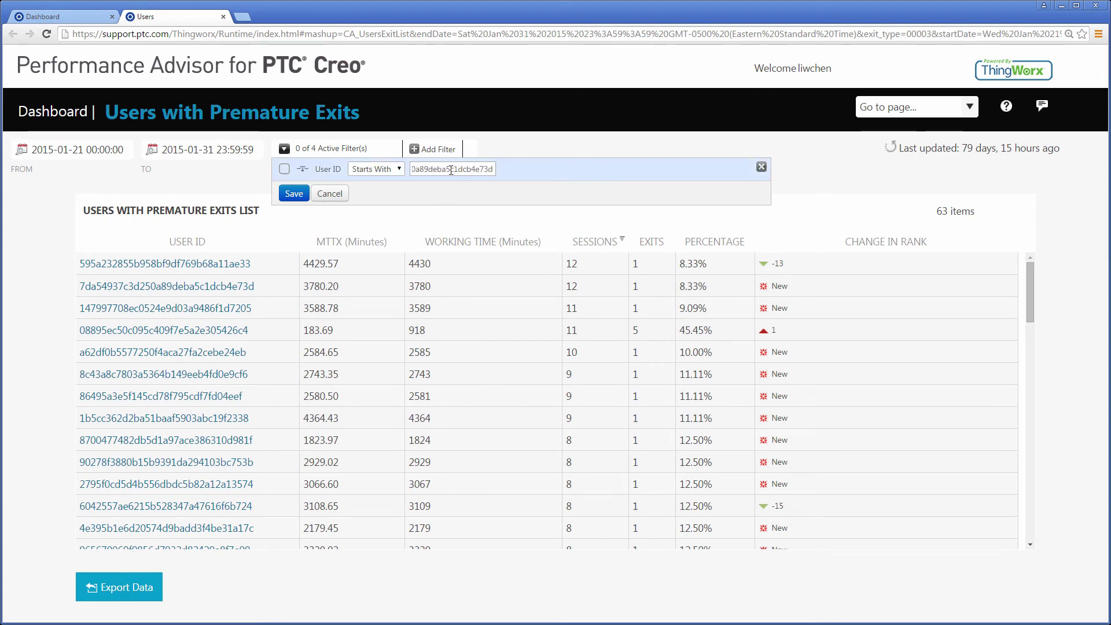
click(293, 193)
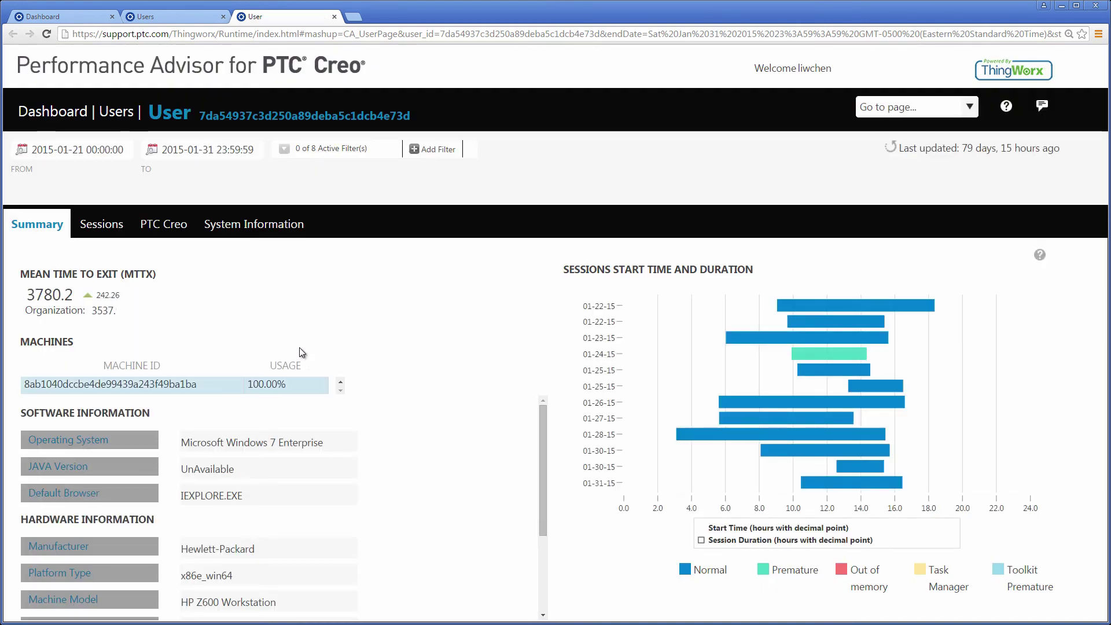
drag(544, 434, 536, 513)
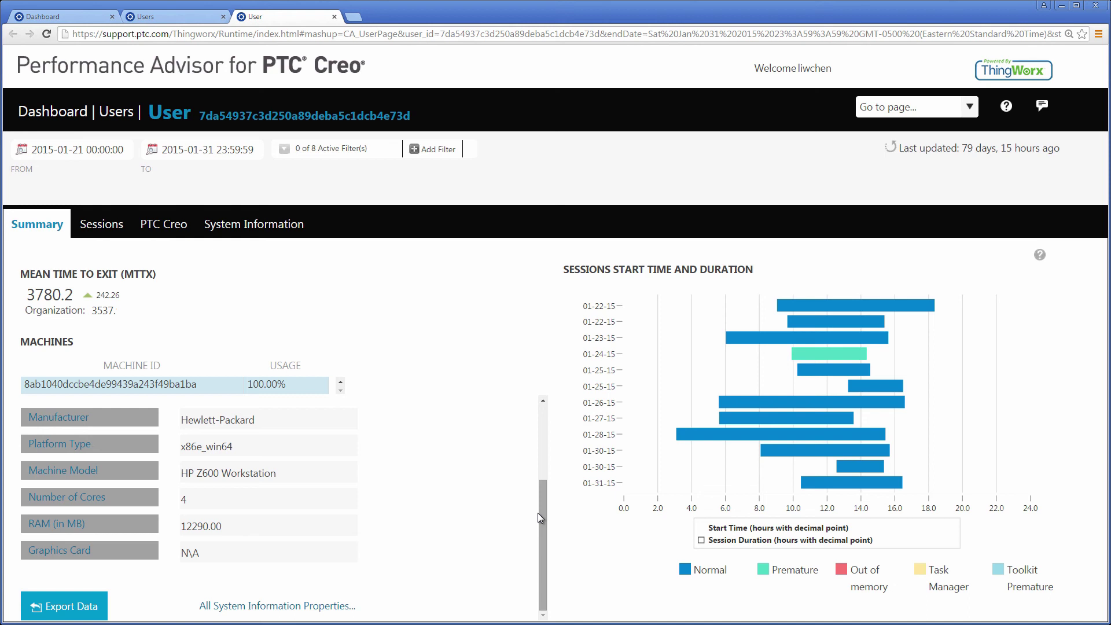
- View the user's Sessions, PTC Creo and System Information tabs in turn
click(101, 224)
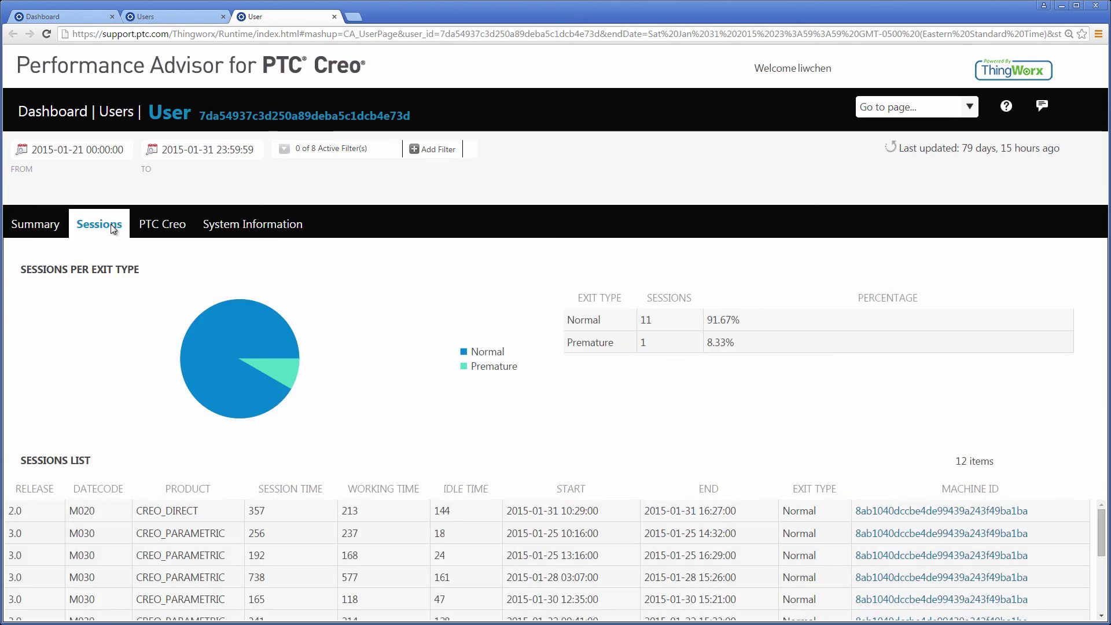
click(163, 224)
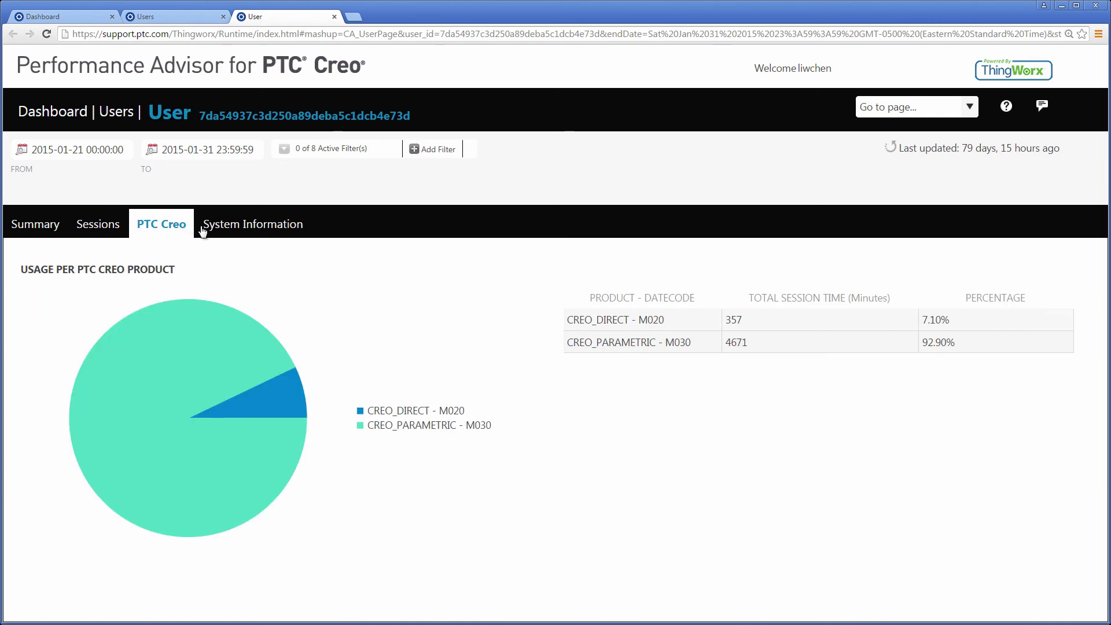
click(258, 228)
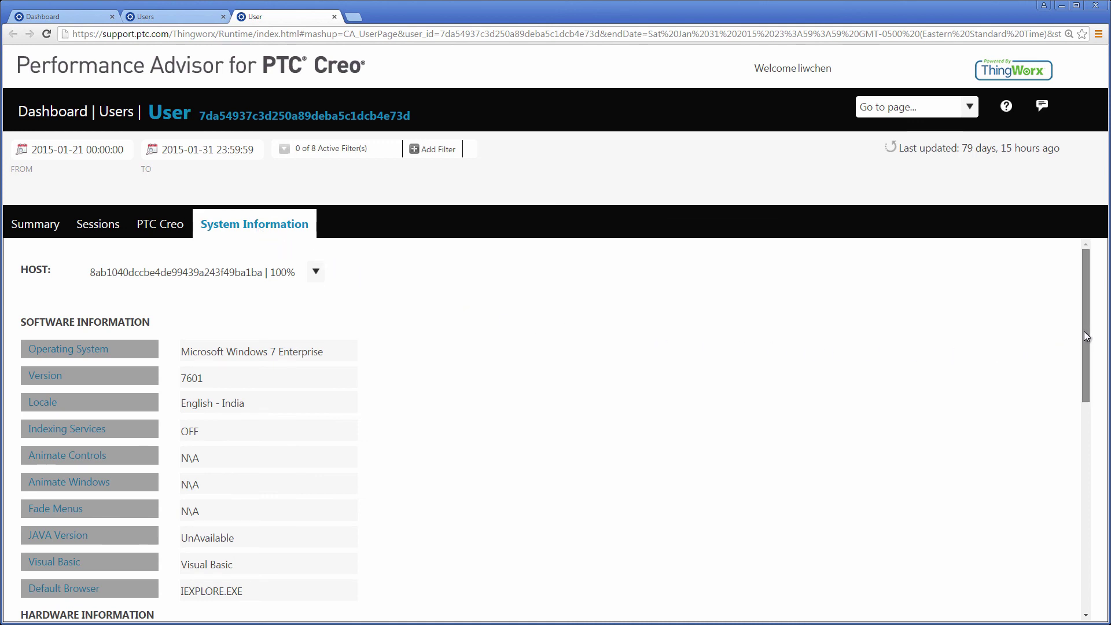
drag(1084, 331, 1071, 542)
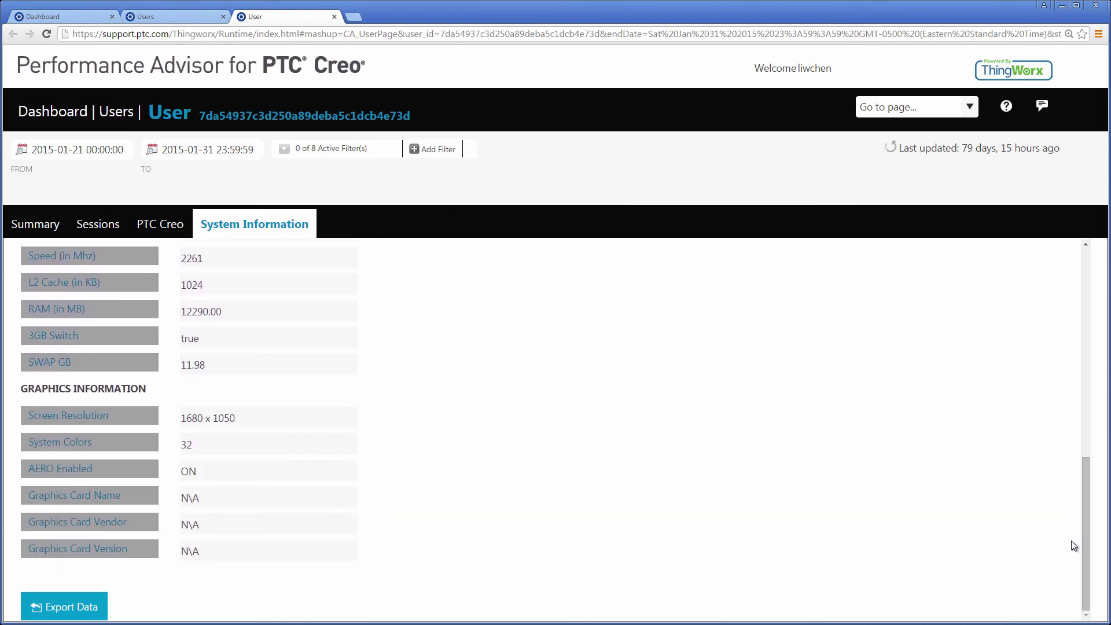